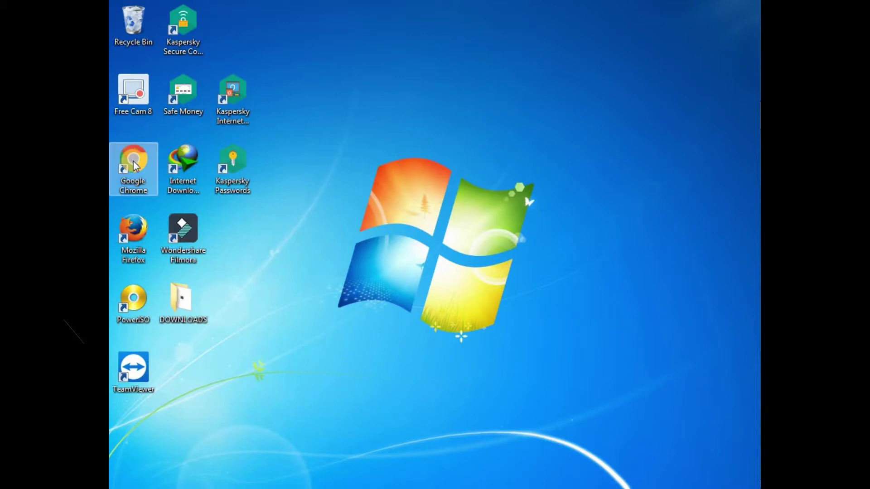
Open Google Chrome and go to albastuz3d.net/miracleboxdriver
right_click(133, 145)
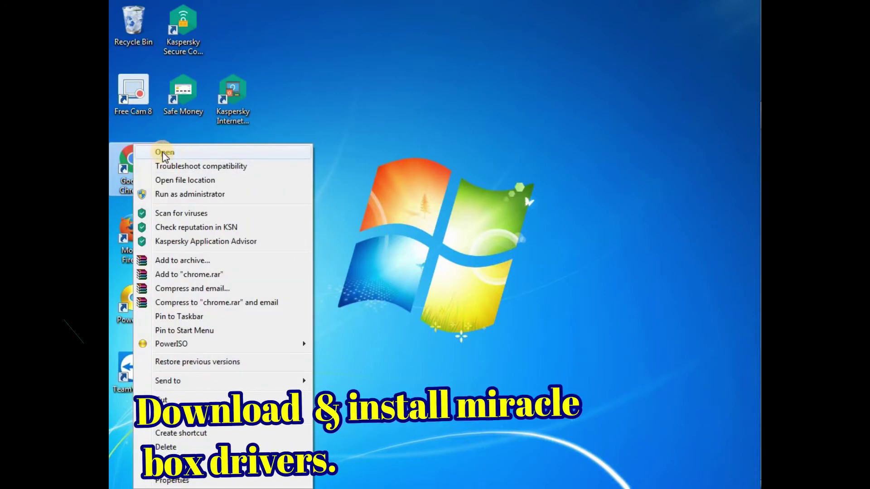
left_click(169, 153)
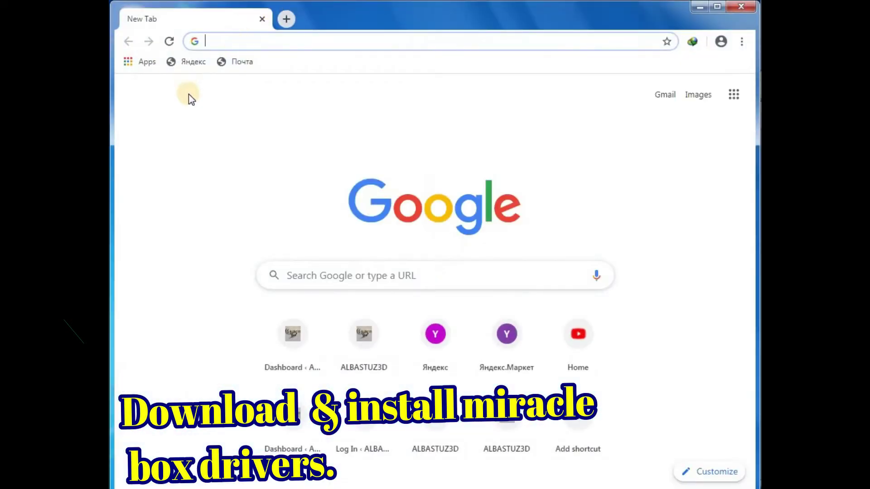
type("alba")
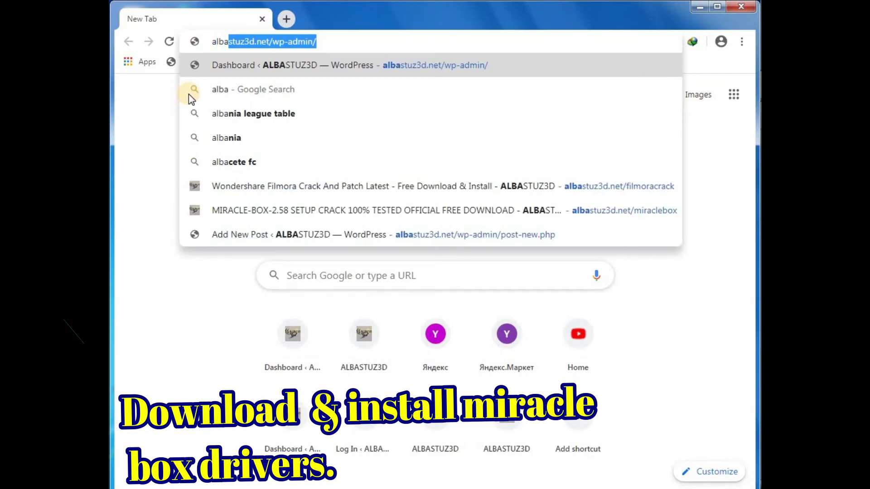
type("stuz")
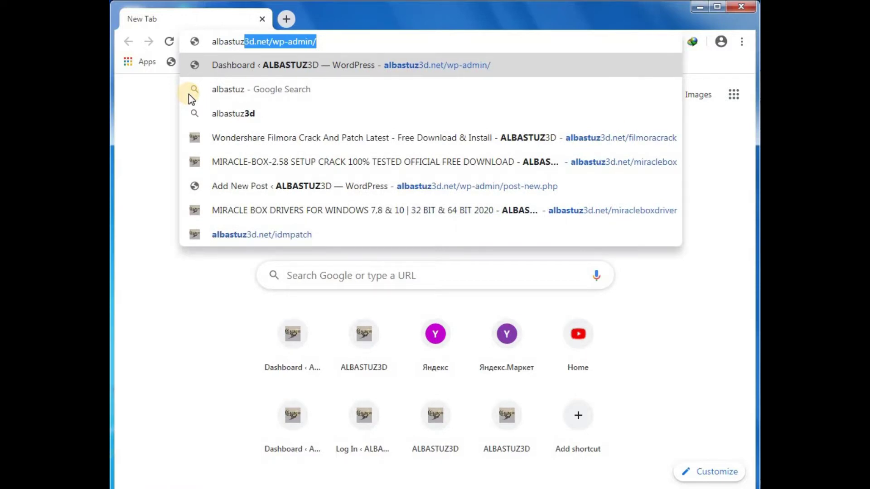
type("3")
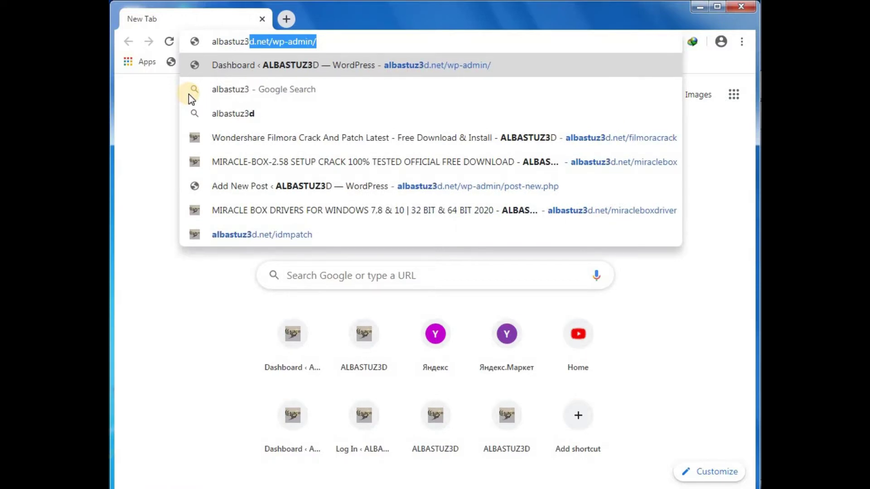
type("d")
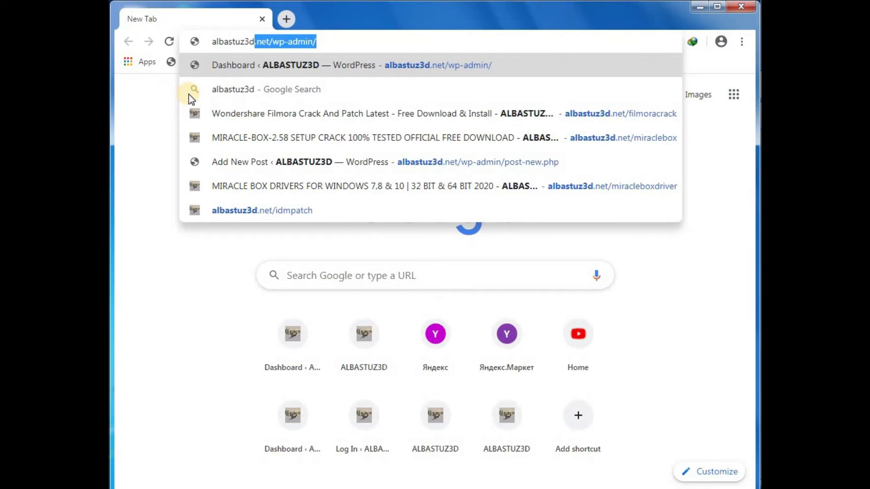
type(".ne")
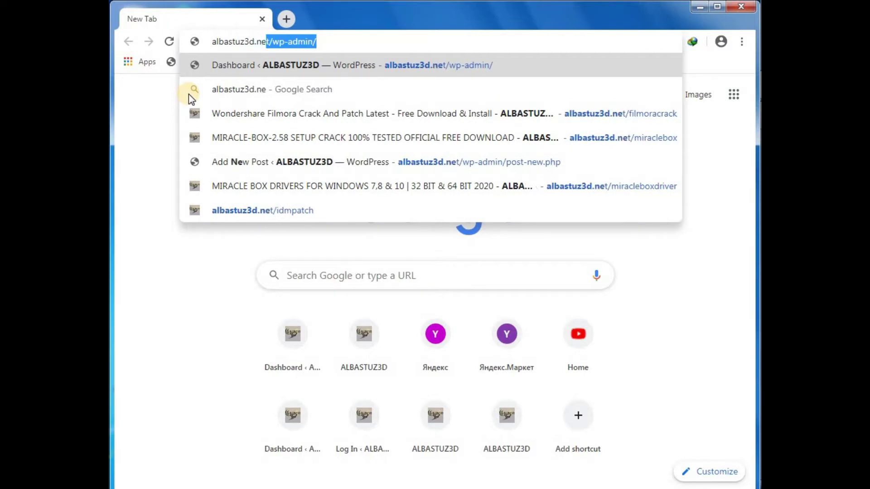
type("t")
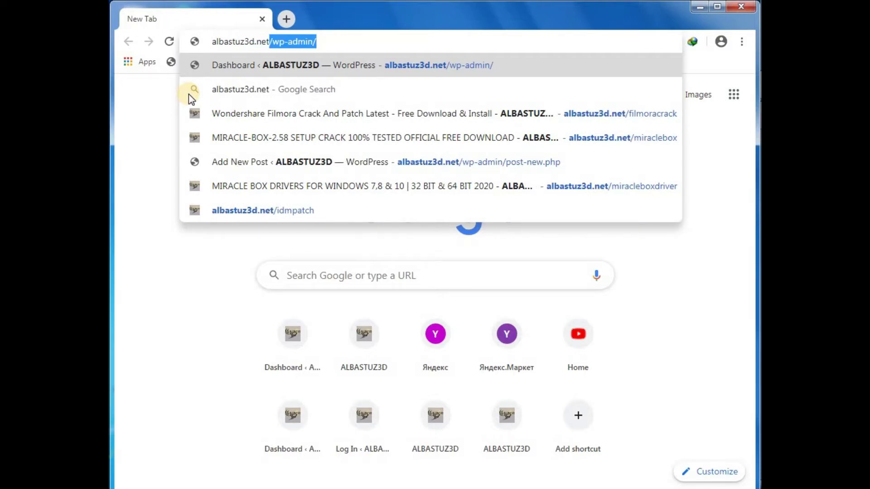
type("/mi")
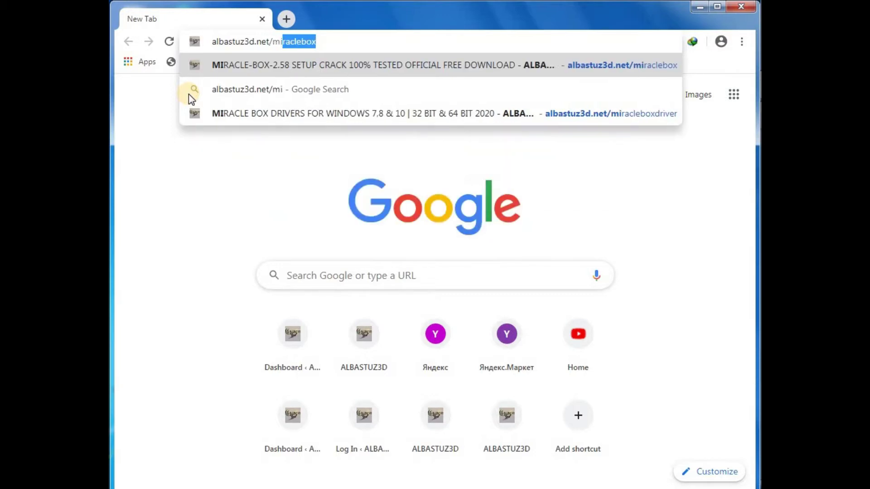
type("racl")
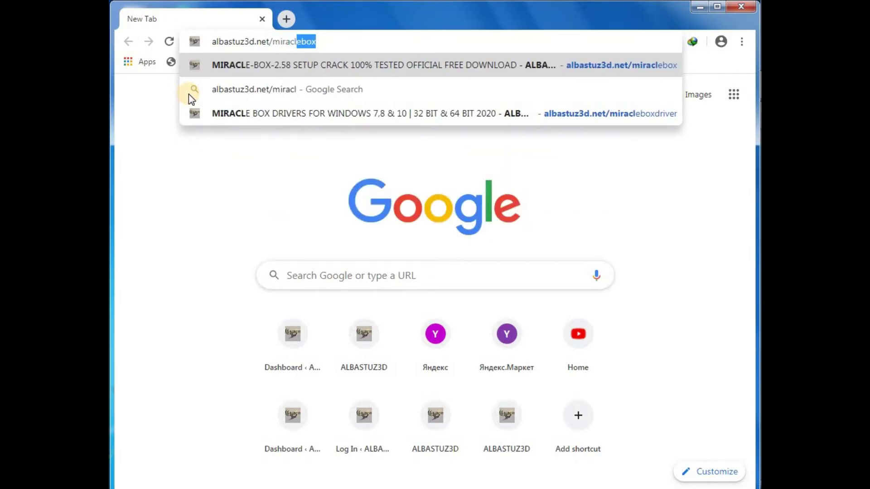
type("e")
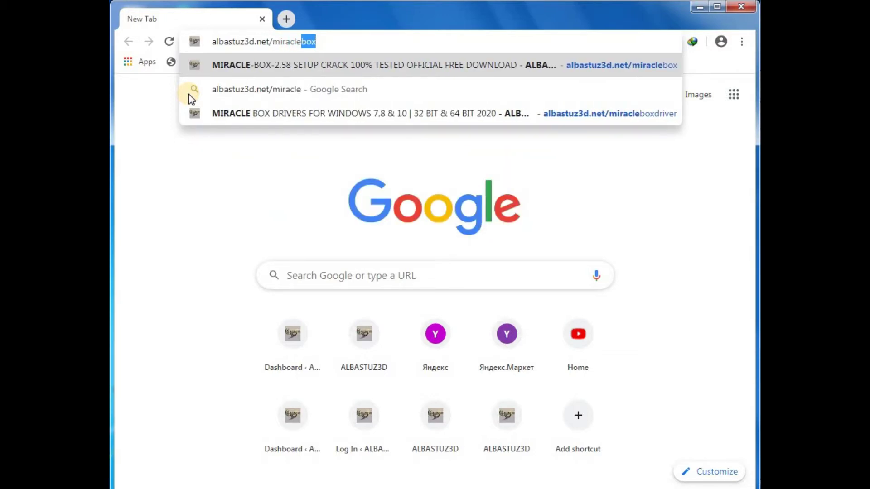
type("box")
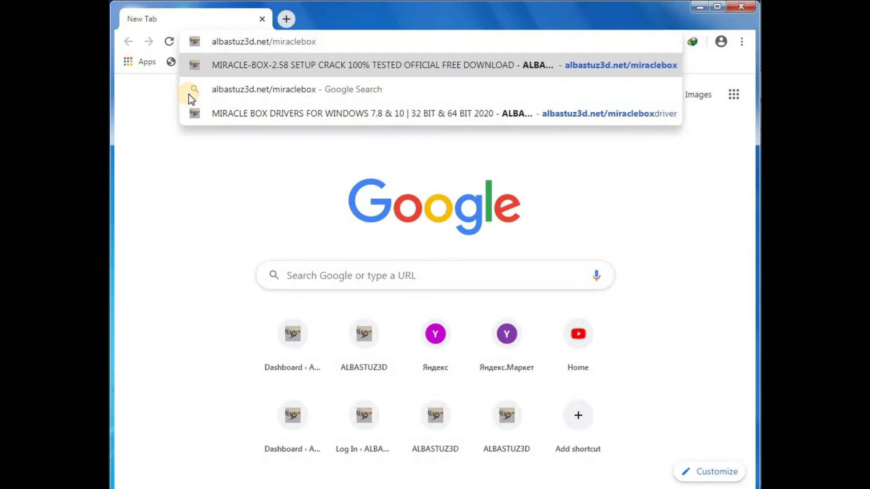
type("driv")
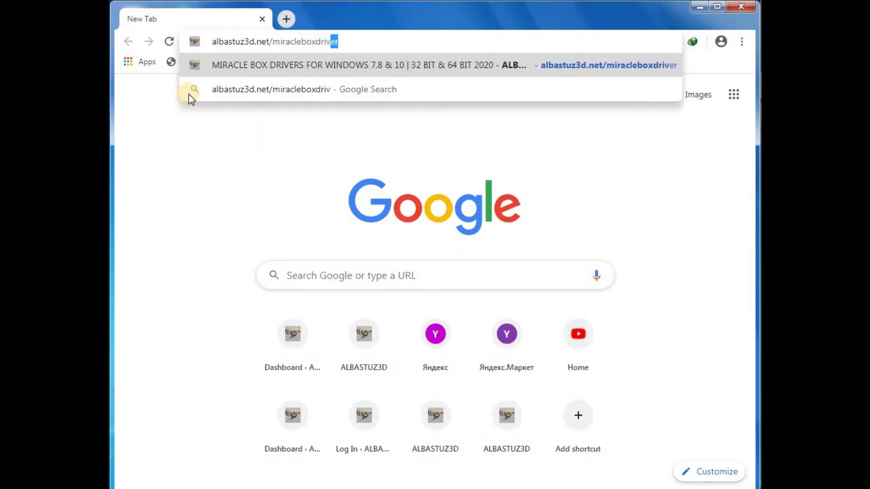
type("er")
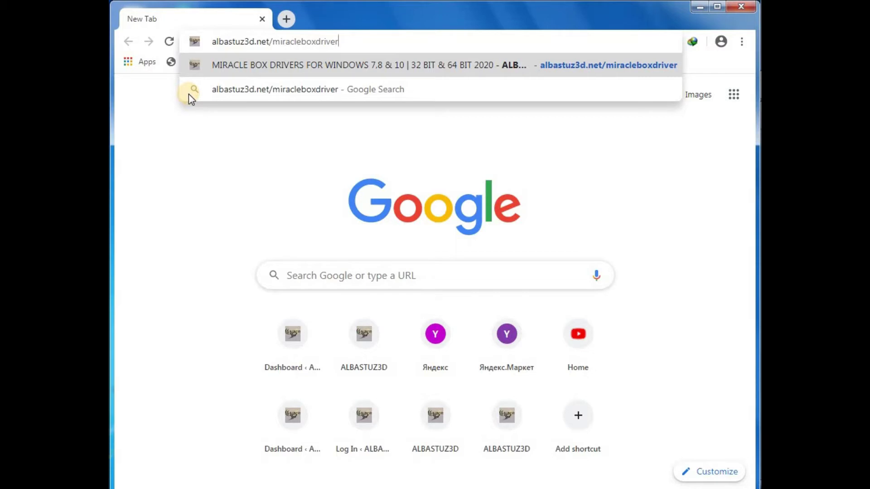
key("Return")
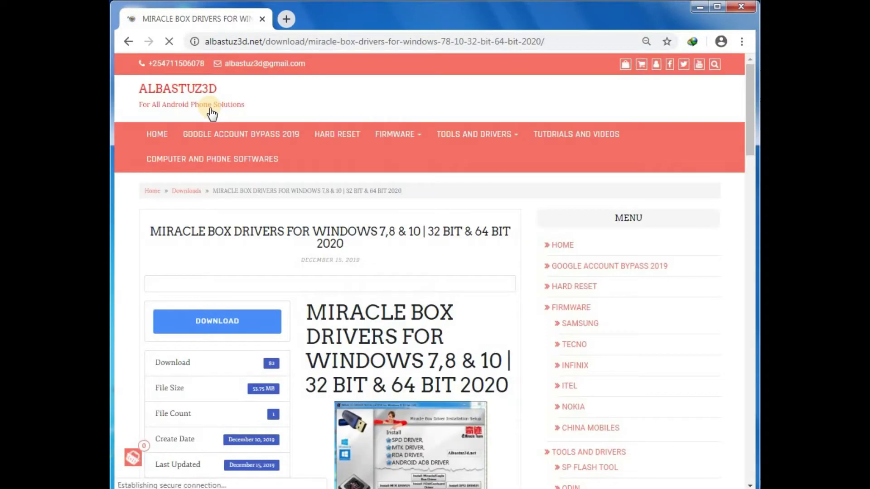
Download the Miracle Box drivers archive, keeping the option to resume an incomplete existing file, and dismiss the download and browser windows
scroll(330, 237, "down", 1)
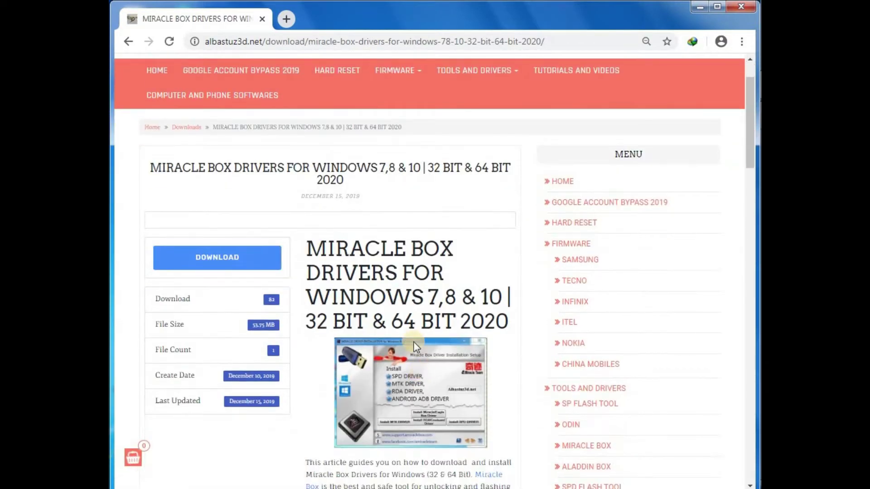
left_click(217, 262)
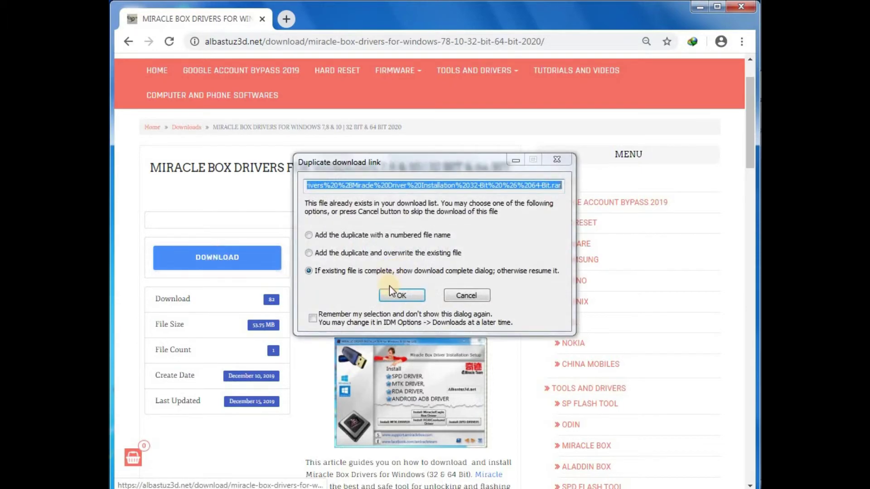
left_click(399, 296)
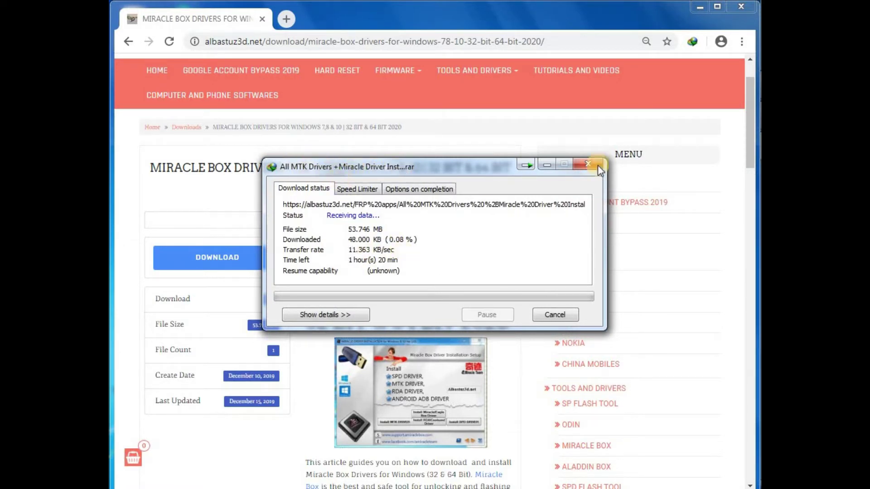
left_click(526, 166)
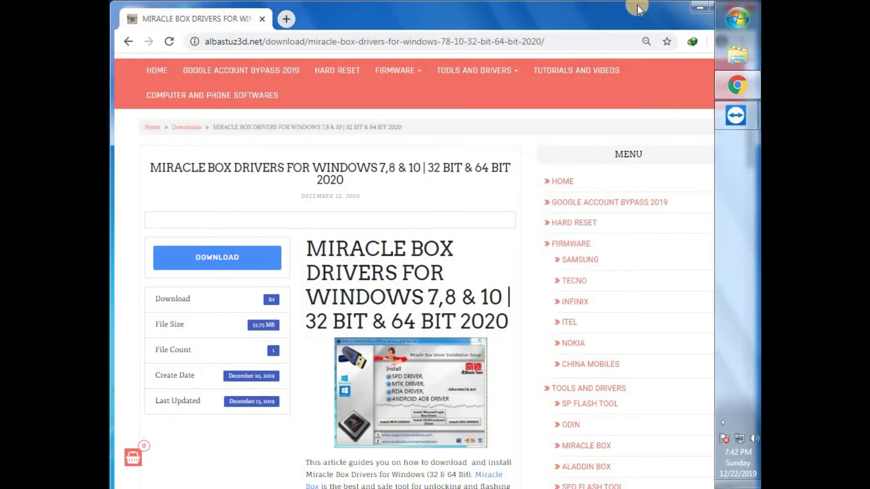
left_click(738, 9)
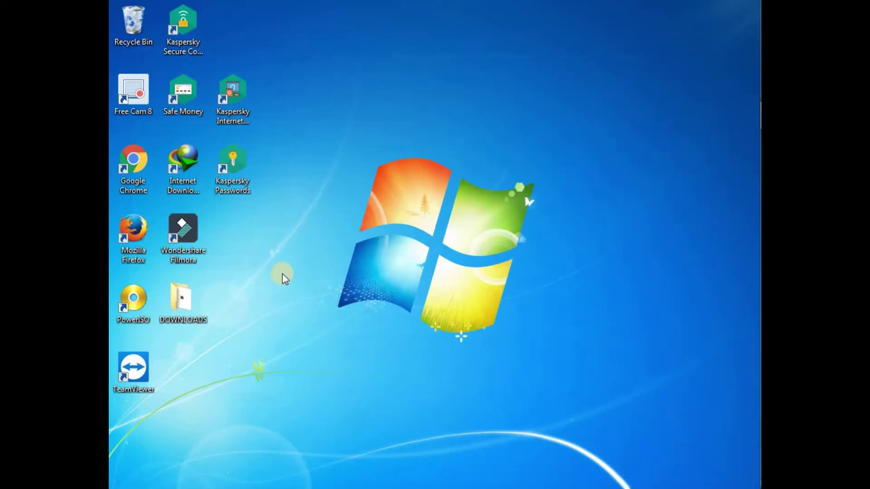
Extract the All MTK Drivers + Miracle Driver Installation archive in the desktop DOWNLOADS folder into a folder of the same name
double_click(183, 302)
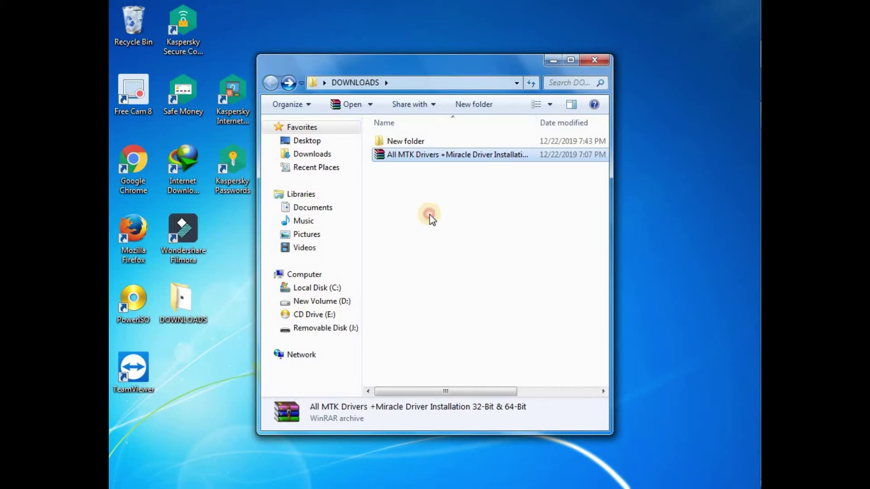
left_click(429, 214)
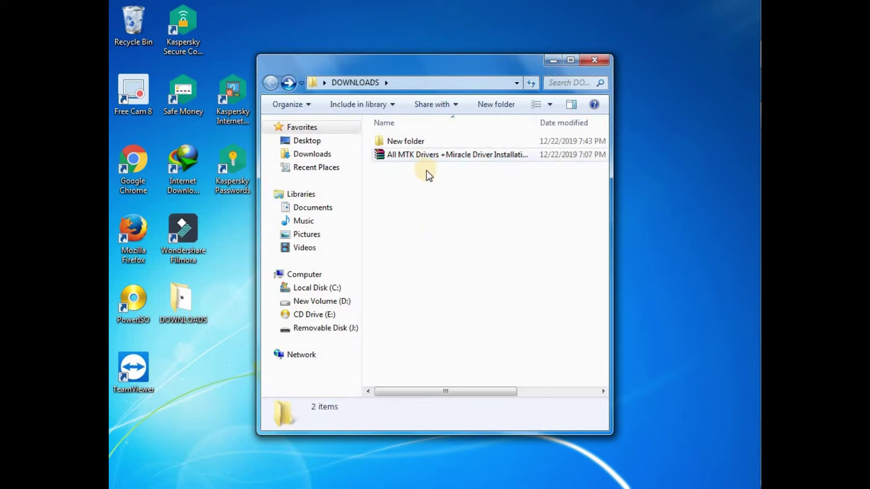
right_click(401, 154)
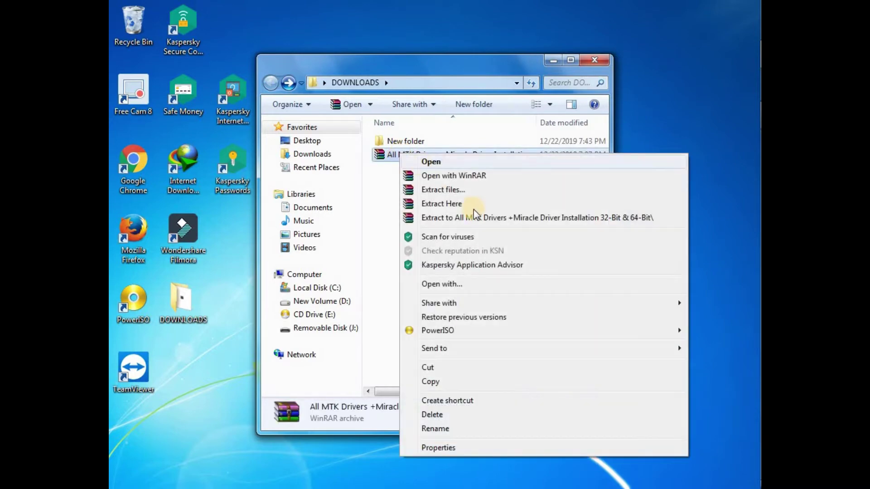
left_click(462, 219)
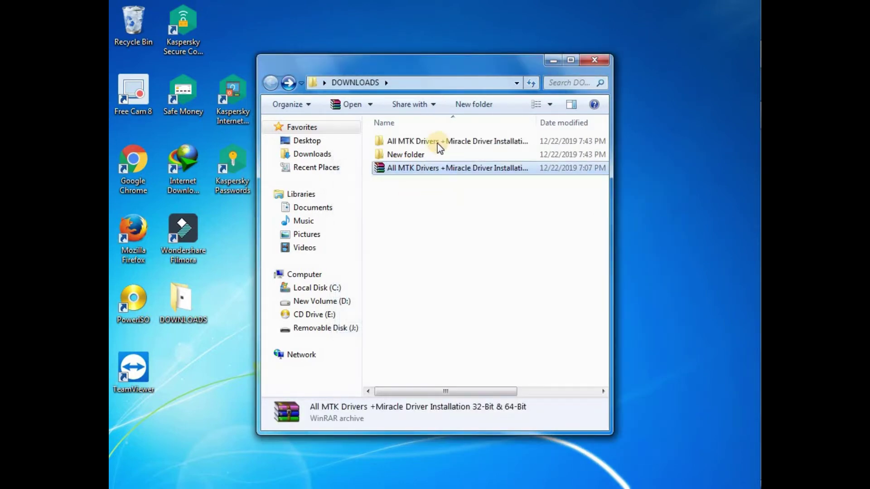
Open the extracted driver folder and its All MTK Drivers subfolder
left_click(428, 141)
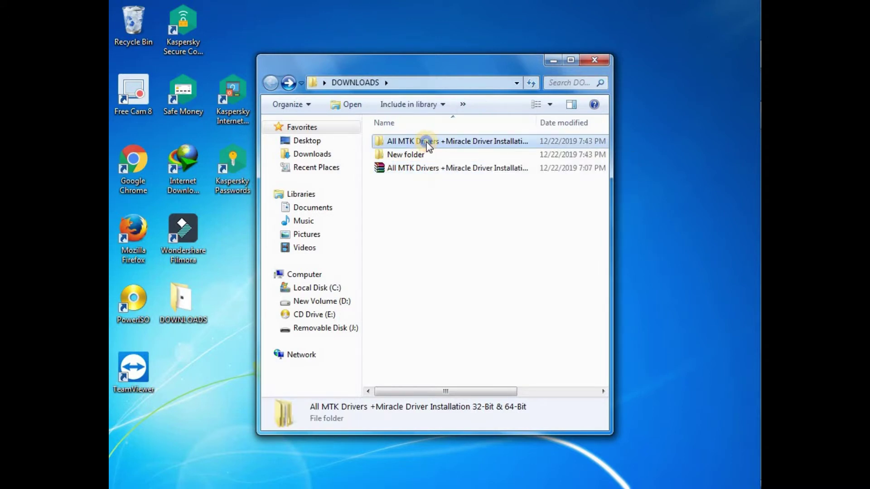
right_click(428, 146)
left_click(458, 152)
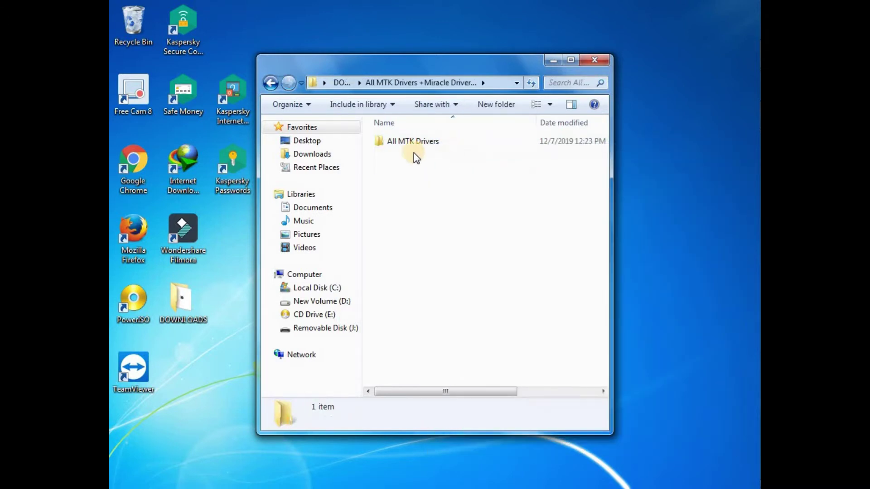
left_click(403, 140)
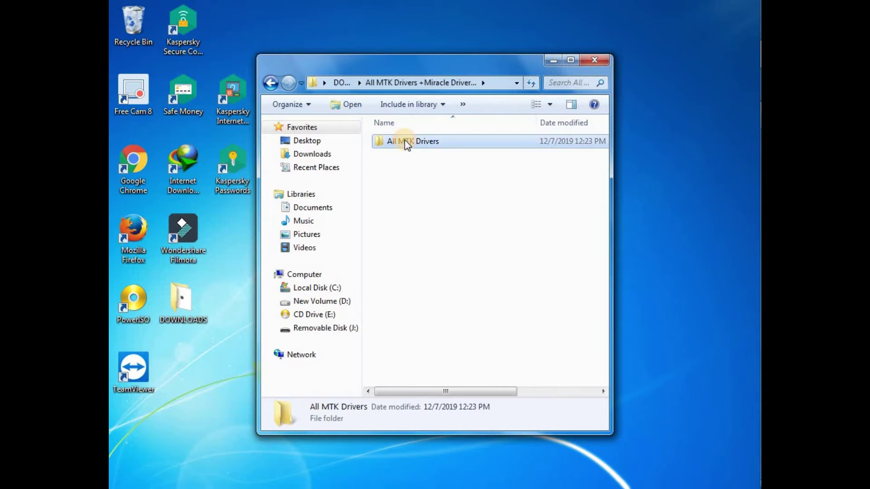
right_click(404, 140)
left_click(442, 150)
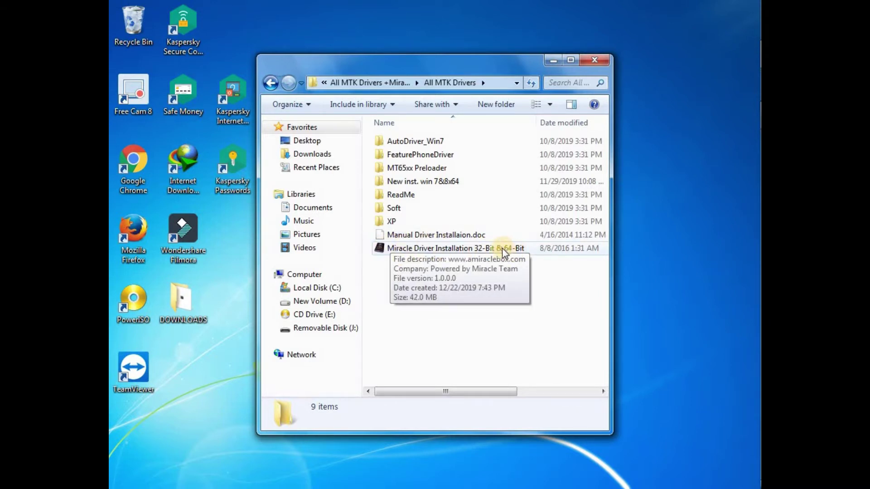
Launch the Miracle Driver Installation 32-Bit & 64-Bit application and agree to its license terms
left_click(575, 64)
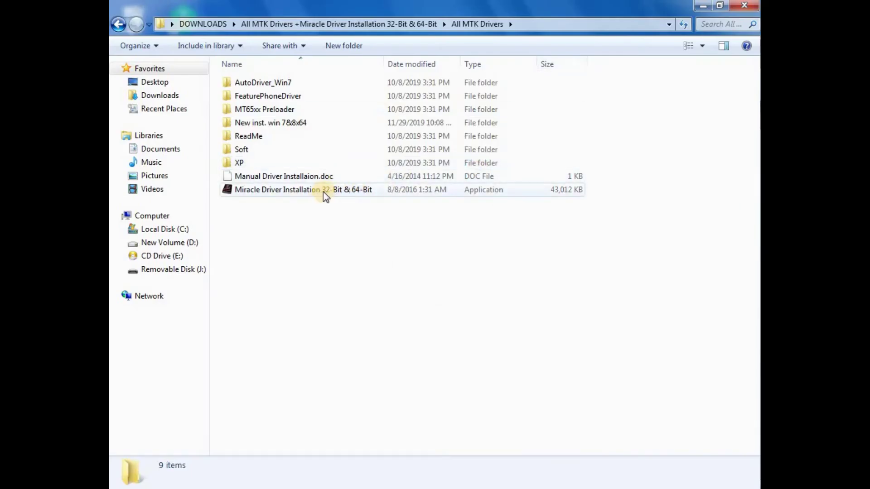
left_click(323, 192)
right_click(318, 194)
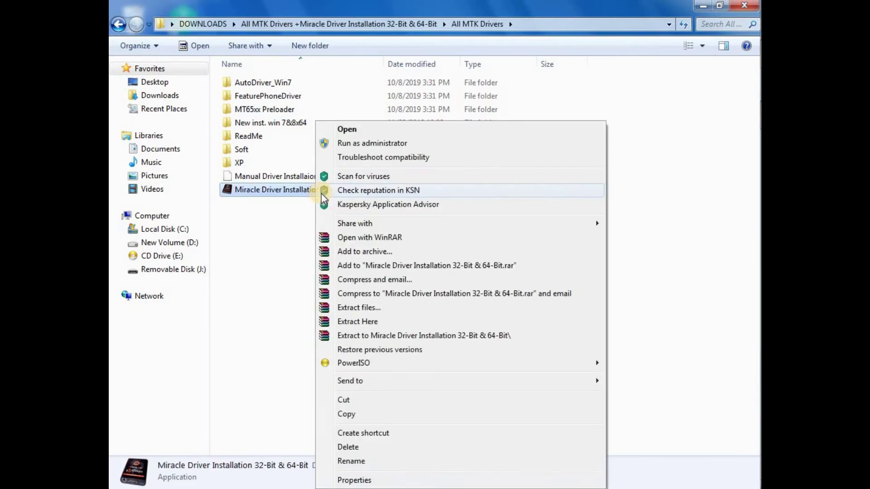
left_click(351, 129)
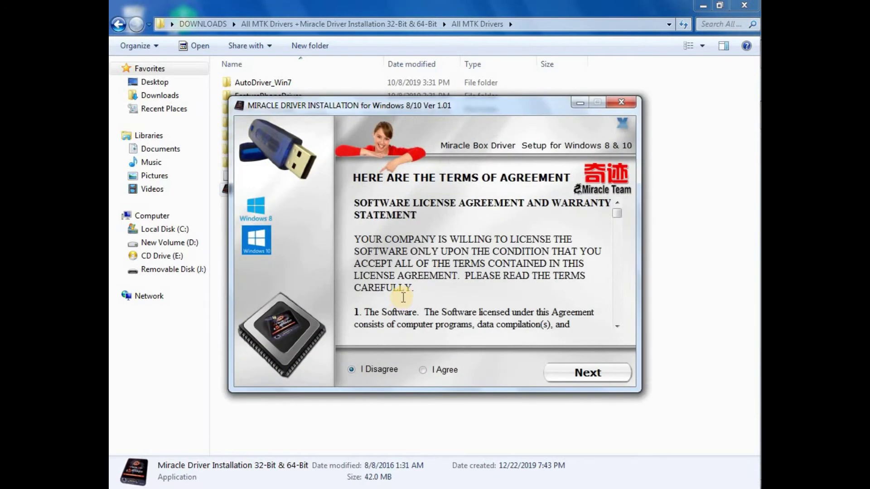
left_click(423, 370)
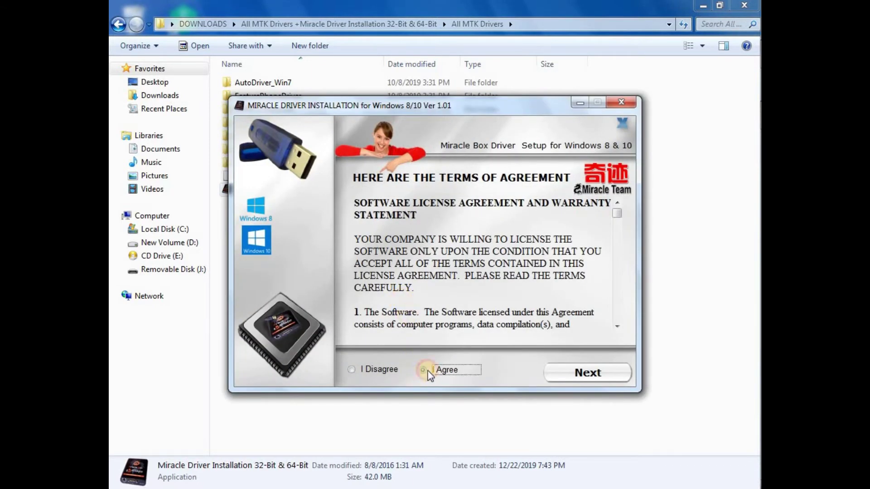
left_click(567, 373)
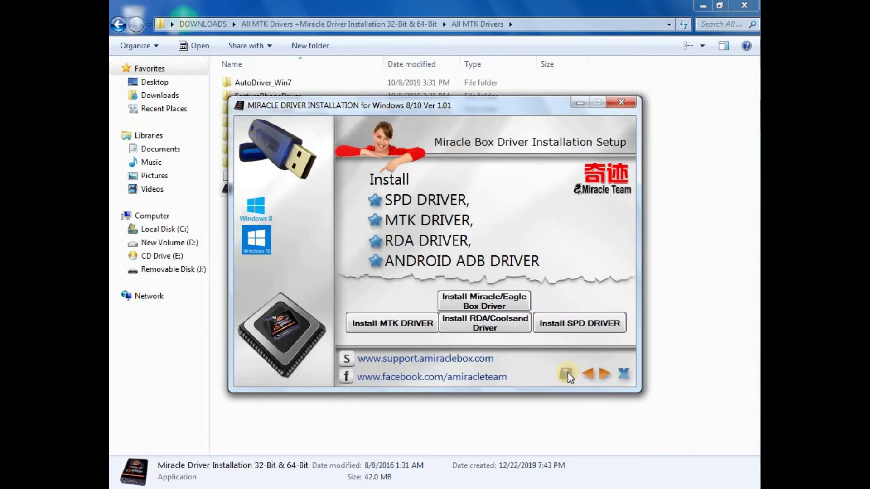
Install the Miracle/Eagle Box driver by completing the PL-2303 USB-to-Serial installation wizard
left_click(476, 301)
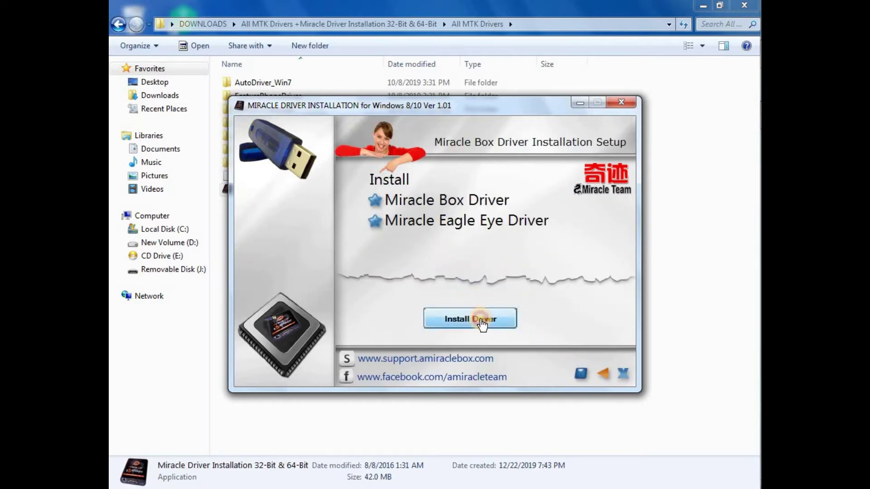
left_click(481, 321)
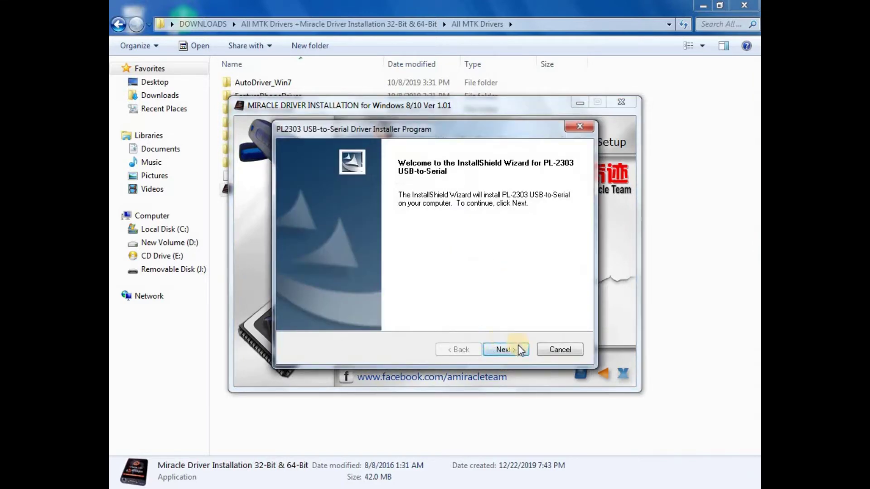
left_click(505, 351)
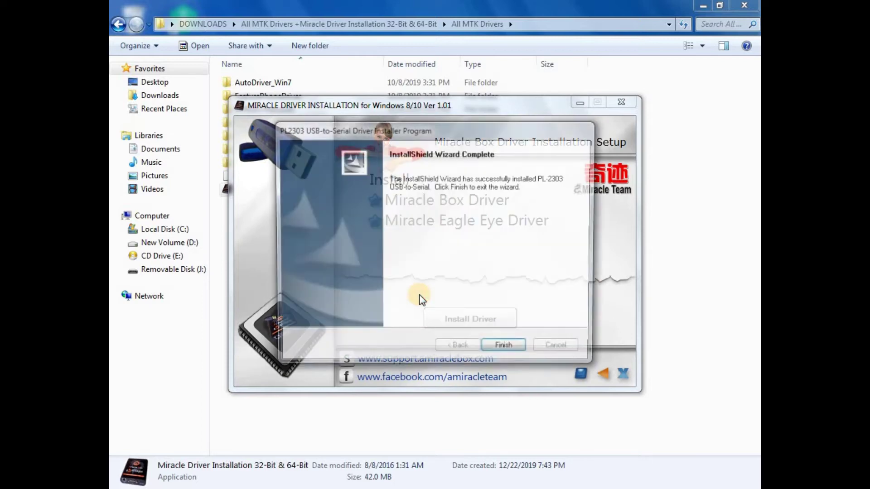
left_click(498, 351)
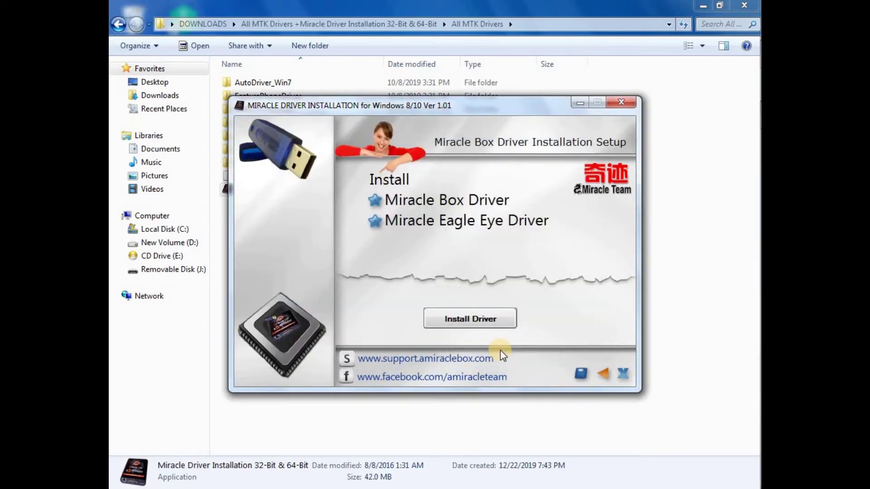
Install the 64-bit Coolsand/RDA driver through its wizard, allowing the unverified driver software
left_click(605, 372)
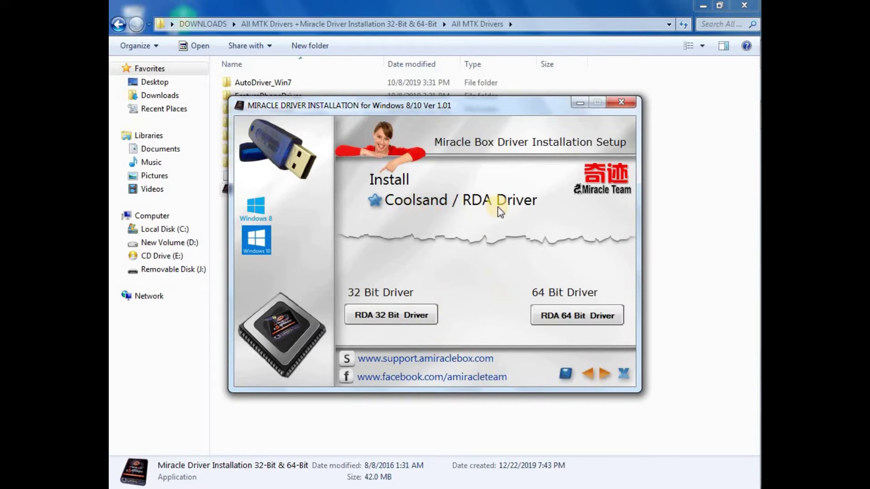
left_click(558, 317)
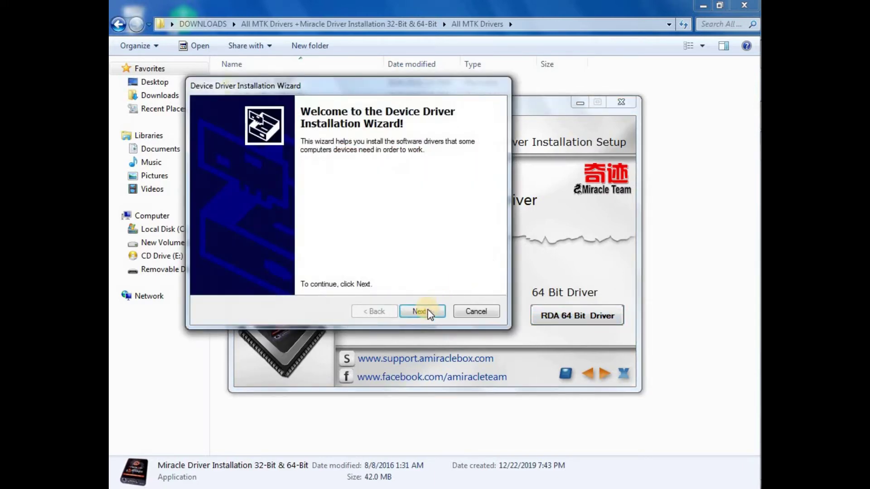
left_click(423, 311)
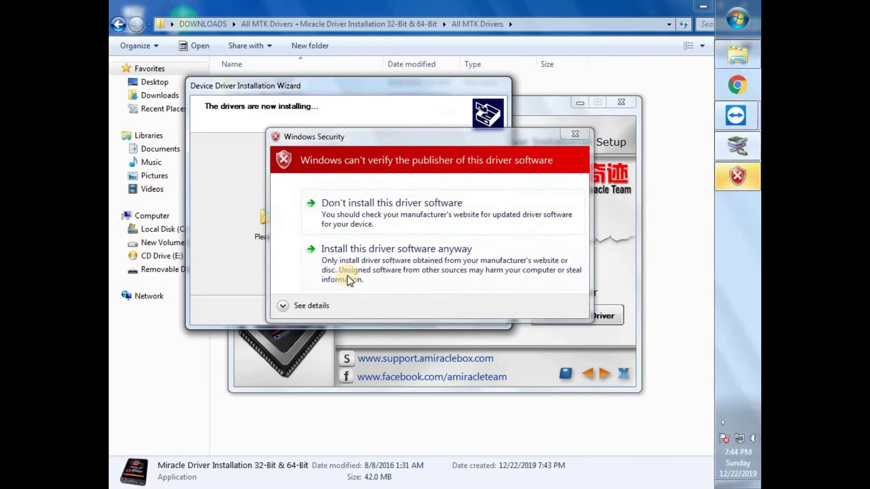
left_click(354, 269)
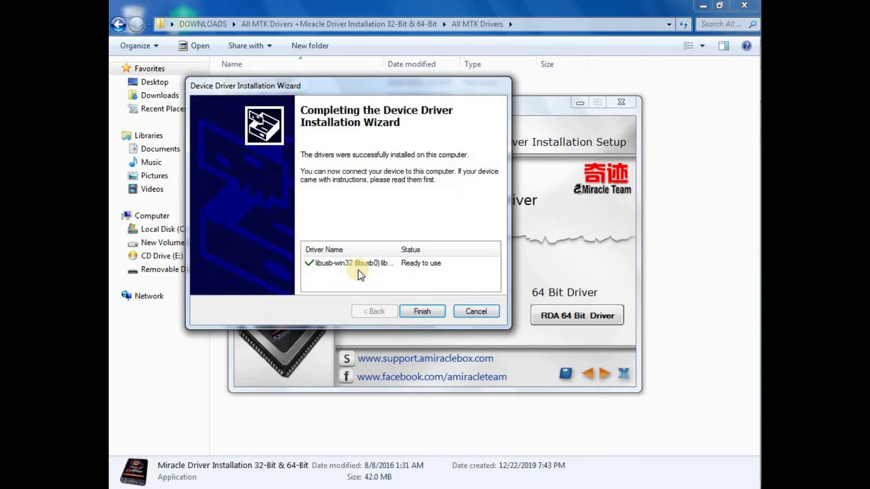
left_click(425, 313)
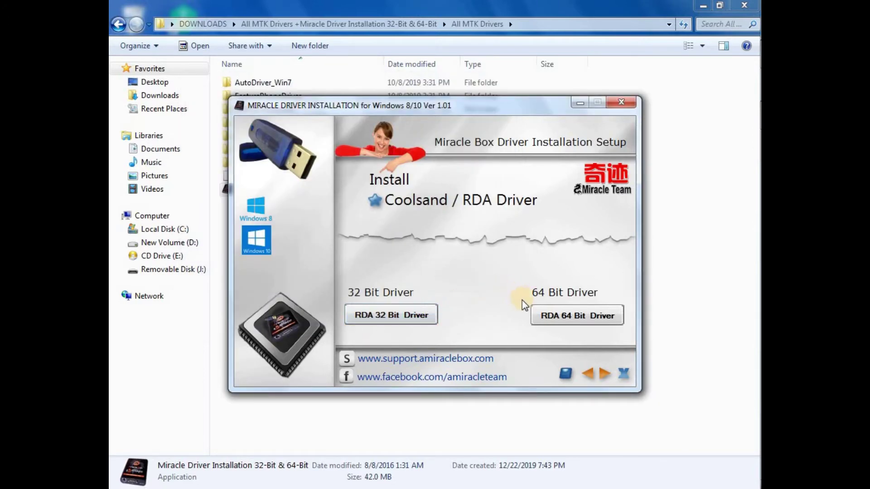
Install the 64-bit MTK VCOM driver through its setup wizard, accepting each unverified-publisher prompt
left_click(588, 374)
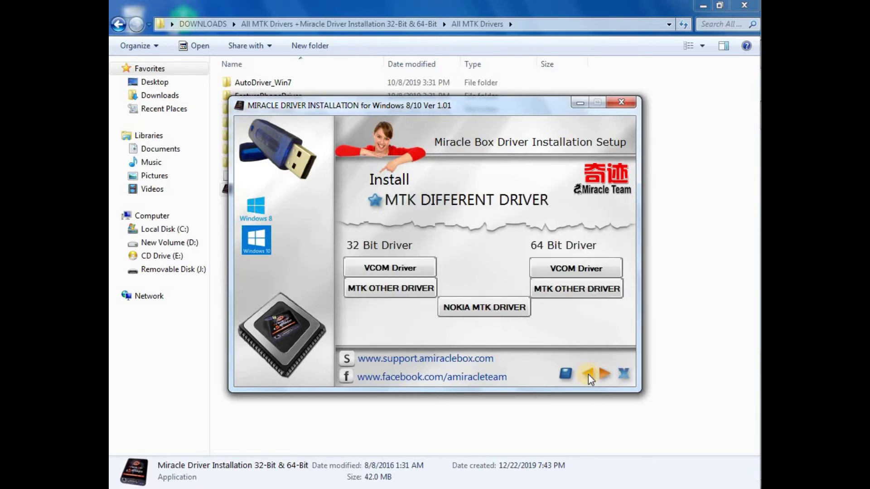
left_click(594, 269)
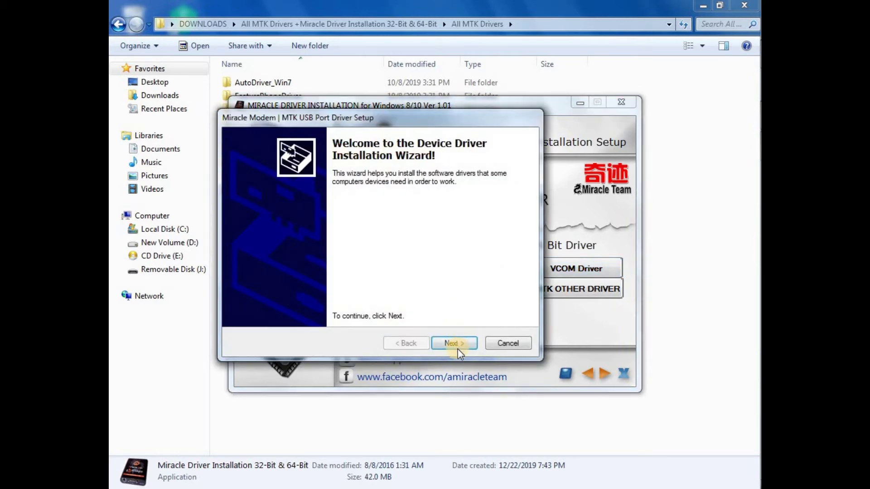
left_click(453, 342)
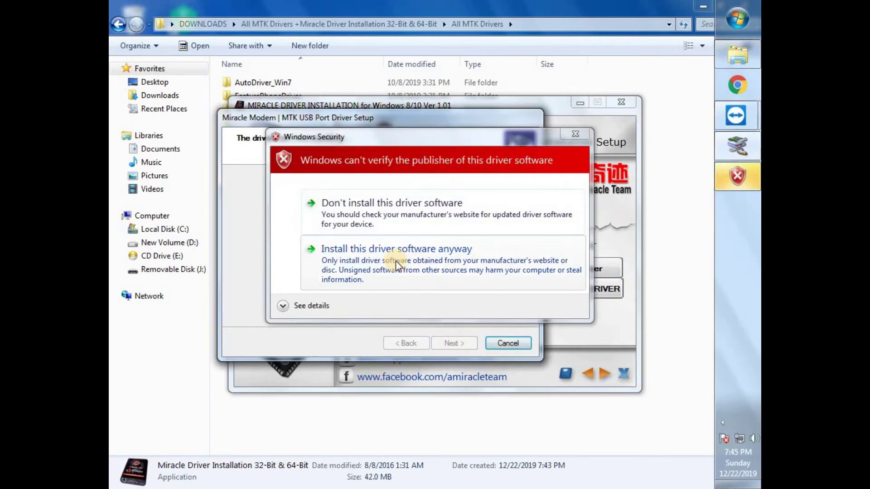
left_click(396, 260)
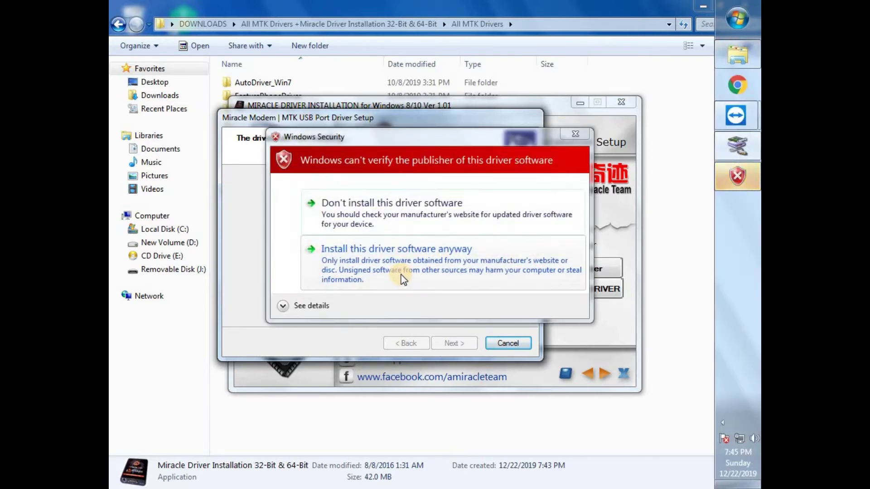
left_click(403, 278)
left_click(373, 259)
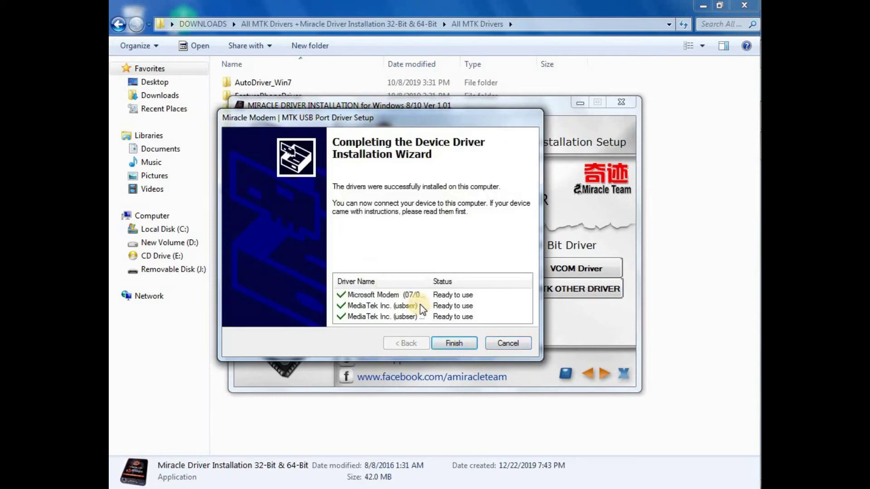
left_click(448, 343)
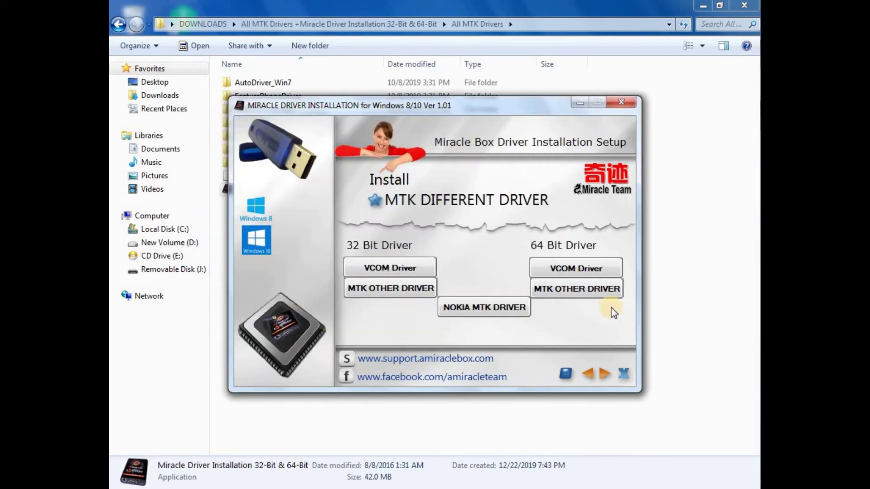
Install the 64-bit MTK Other Driver through its setup wizard, allowing every unverified driver to install
left_click(567, 290)
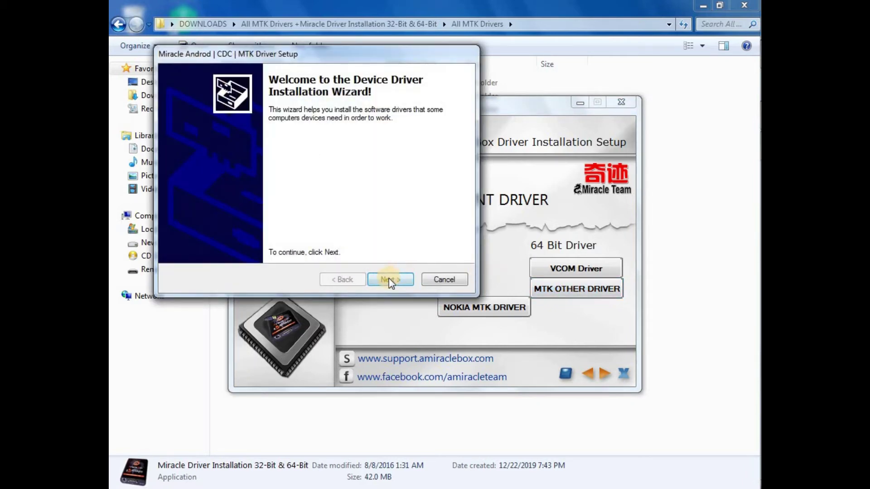
left_click(389, 278)
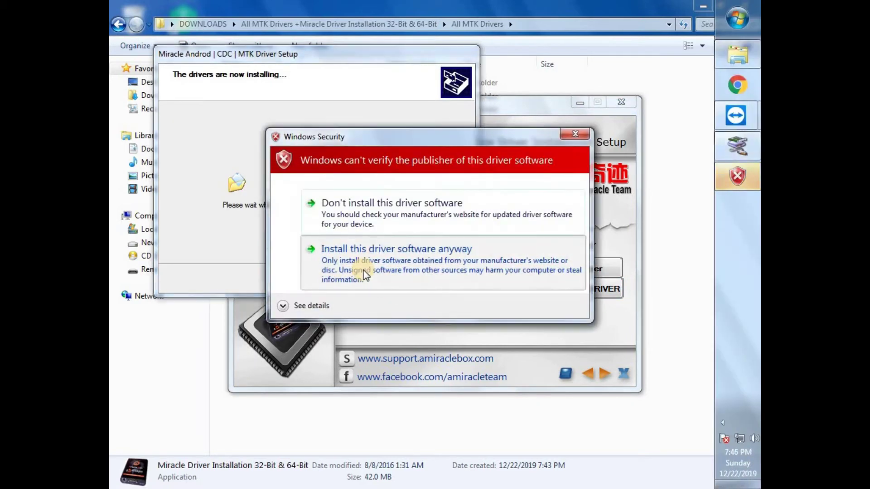
left_click(365, 274)
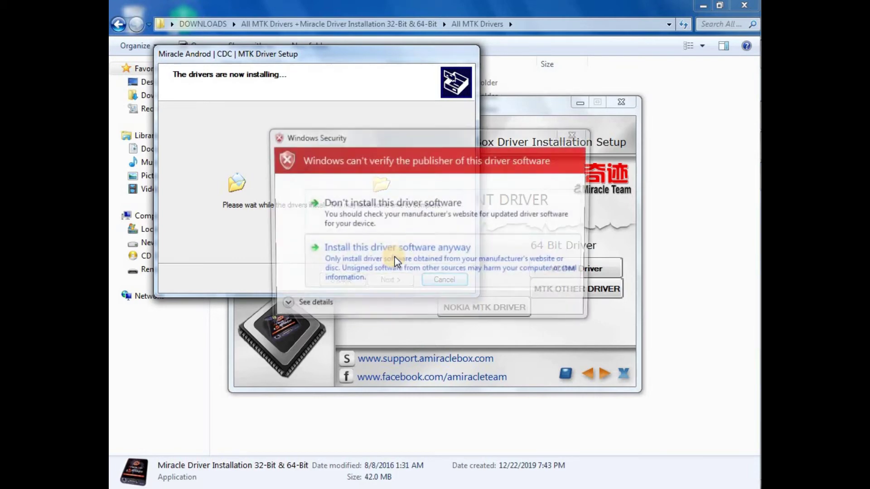
left_click(402, 262)
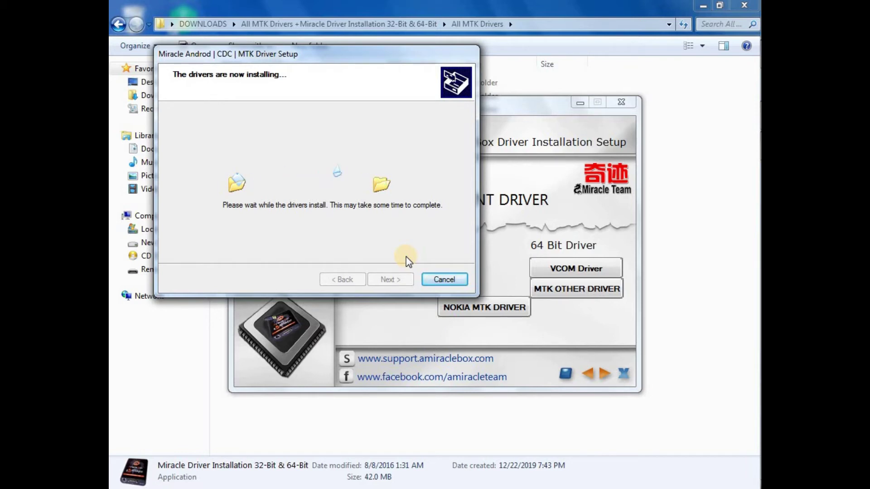
left_click(402, 267)
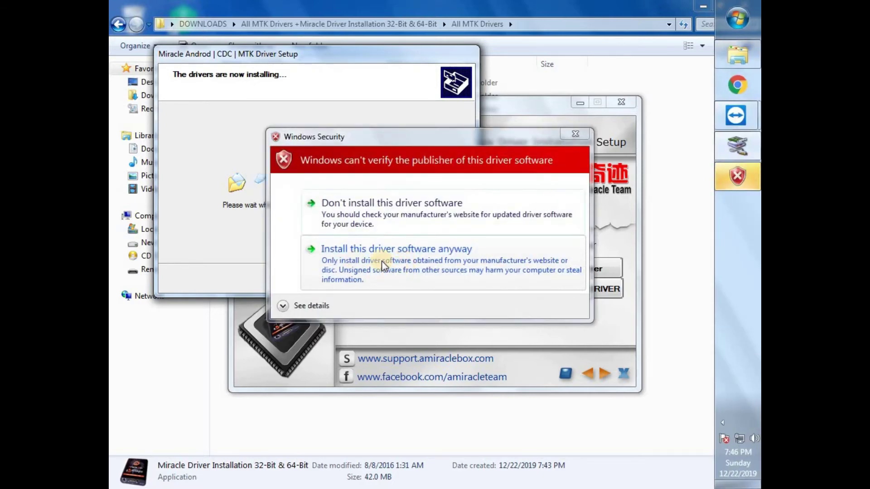
left_click(345, 255)
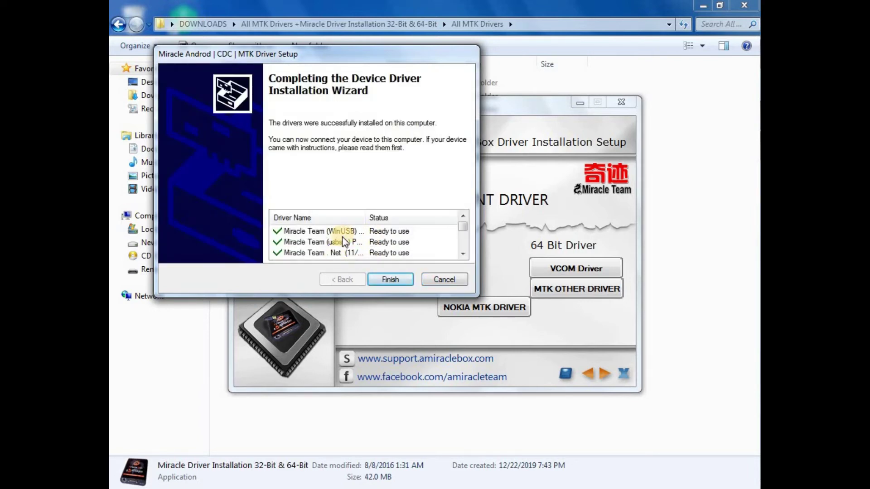
left_click(390, 280)
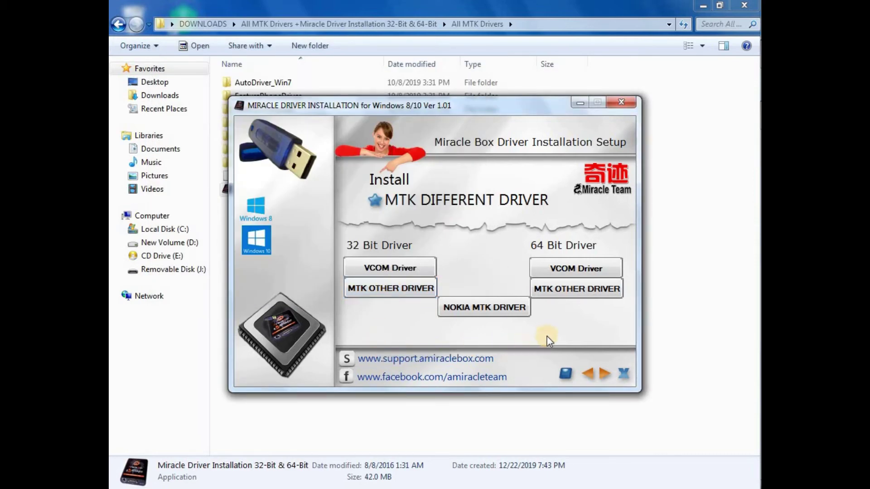
Install the 64-bit SPD driver through the Miracle Spreadtrum Driver Setup wizard, allowing the unverified driver software
left_click(588, 376)
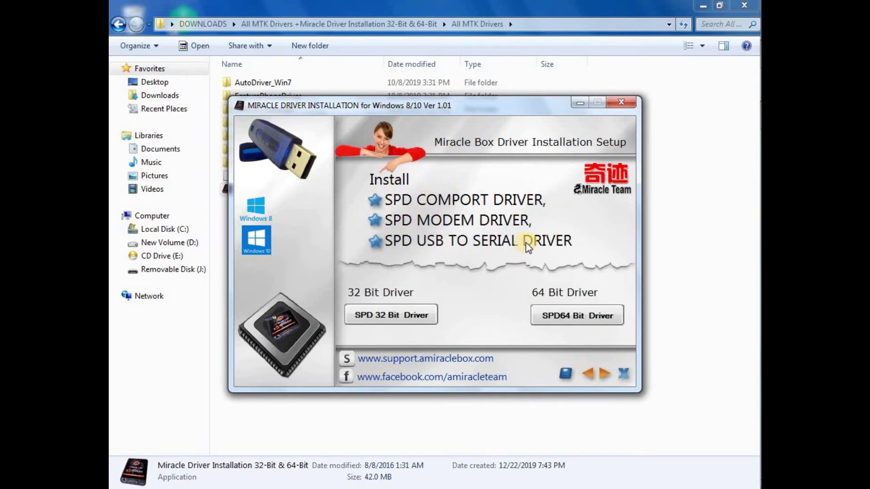
left_click(563, 320)
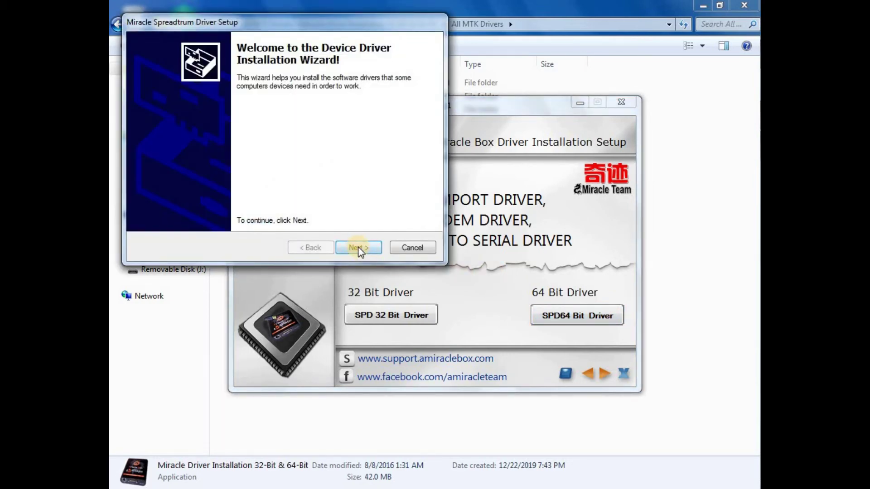
left_click(357, 247)
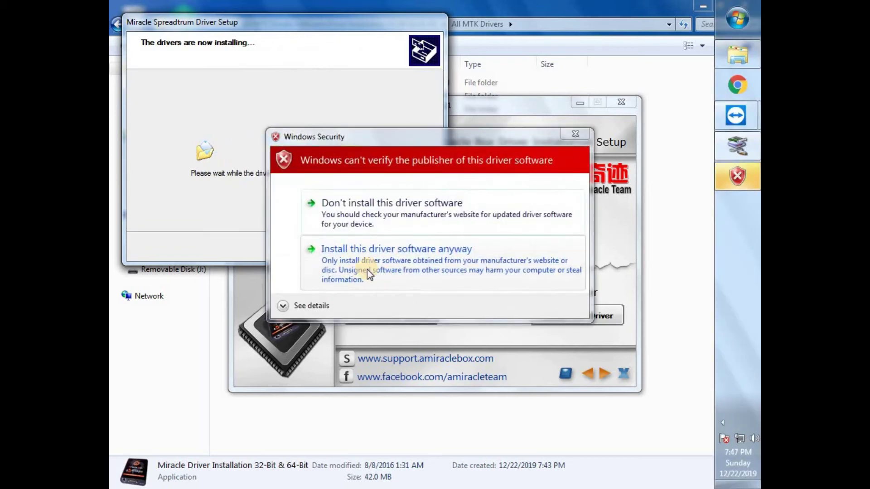
left_click(367, 269)
left_click(383, 263)
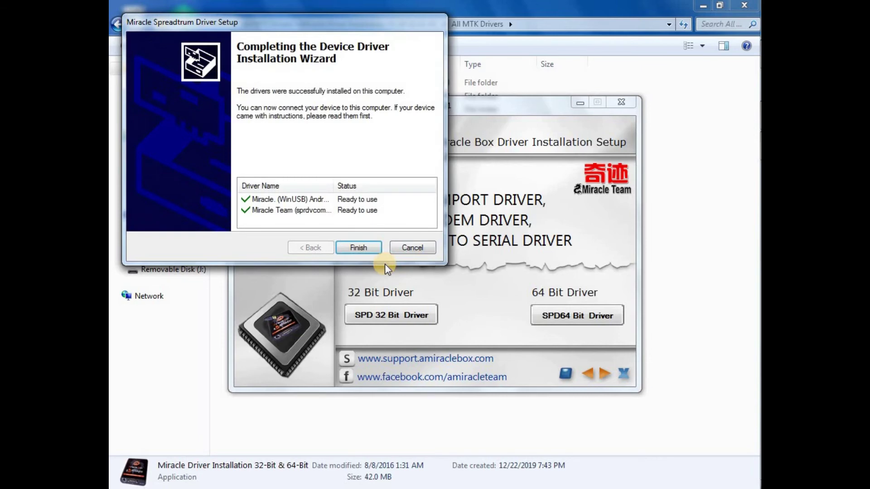
left_click(361, 249)
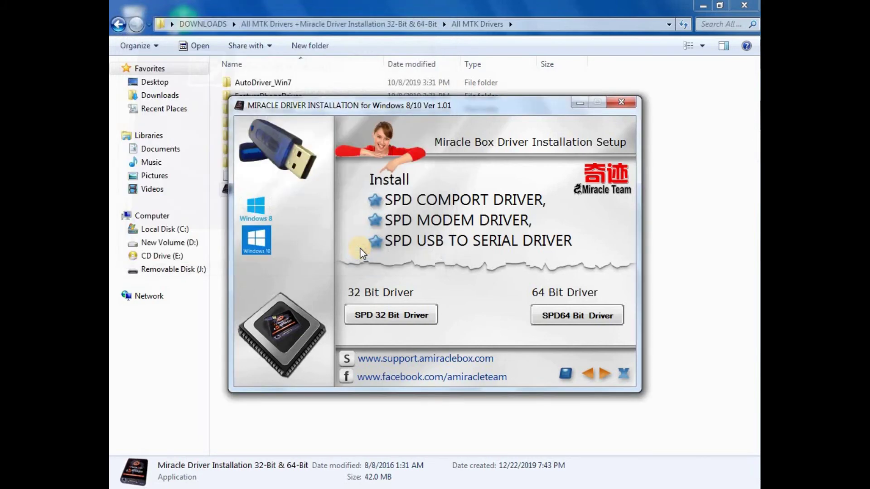
Return to the installer's main driver page, then close the installer and the driver folder window
left_click(586, 373)
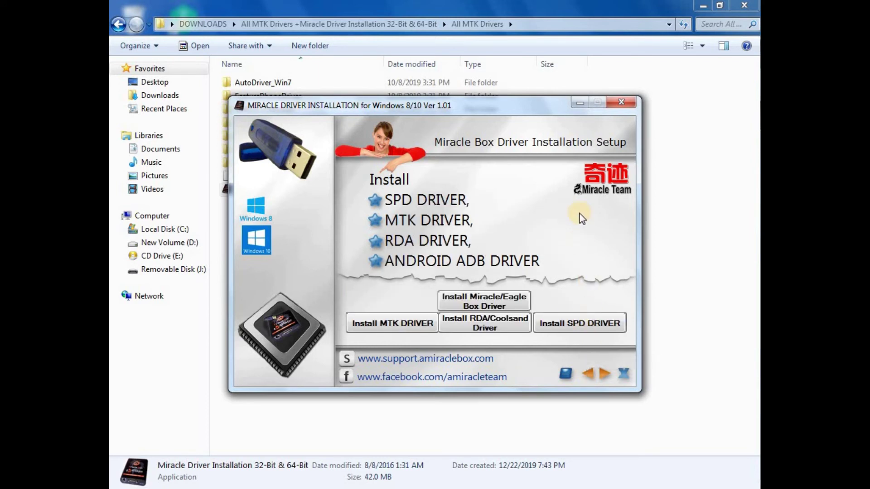
left_click(623, 104)
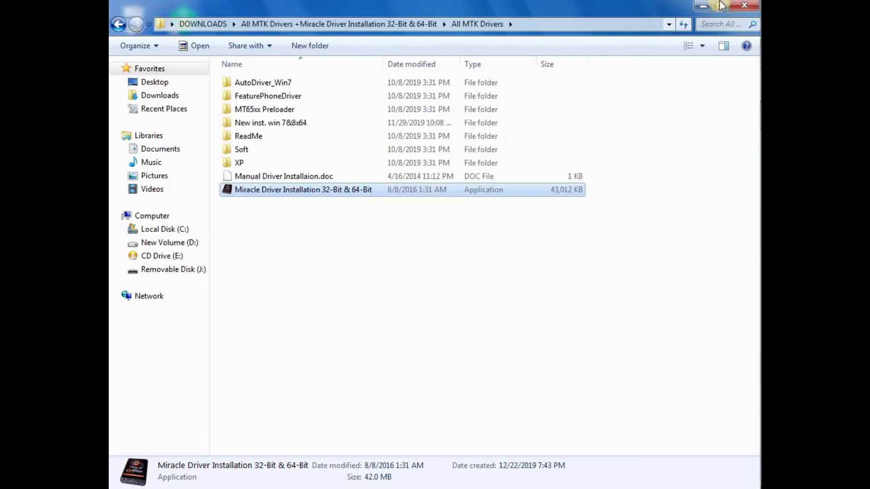
left_click(731, 10)
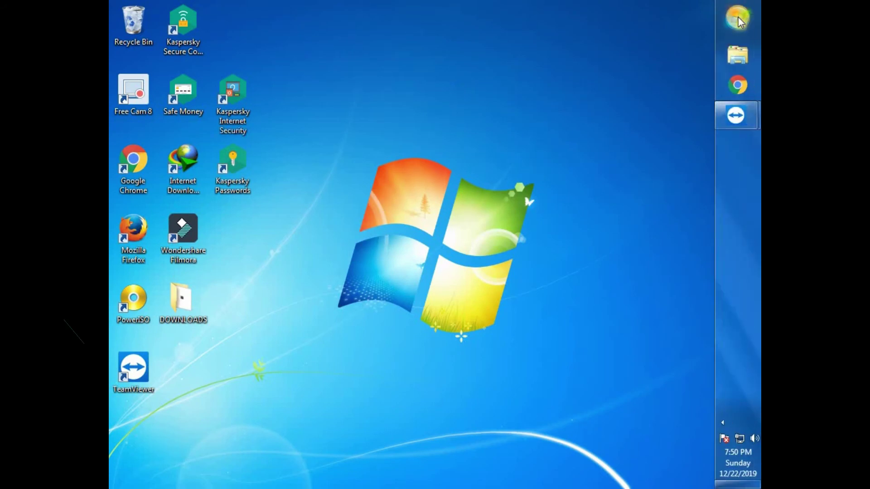
Search the computer's programs for "mir" and run Miracle Box v2.58 as administrator
left_click(736, 17)
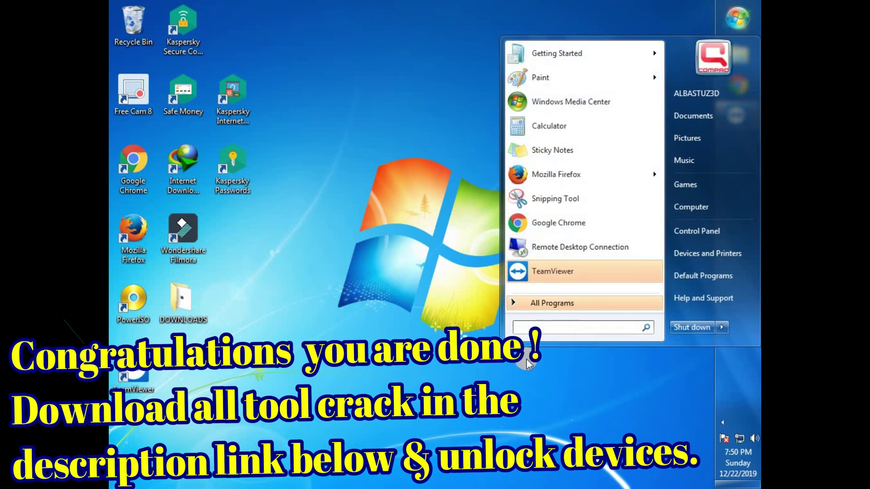
type("mir")
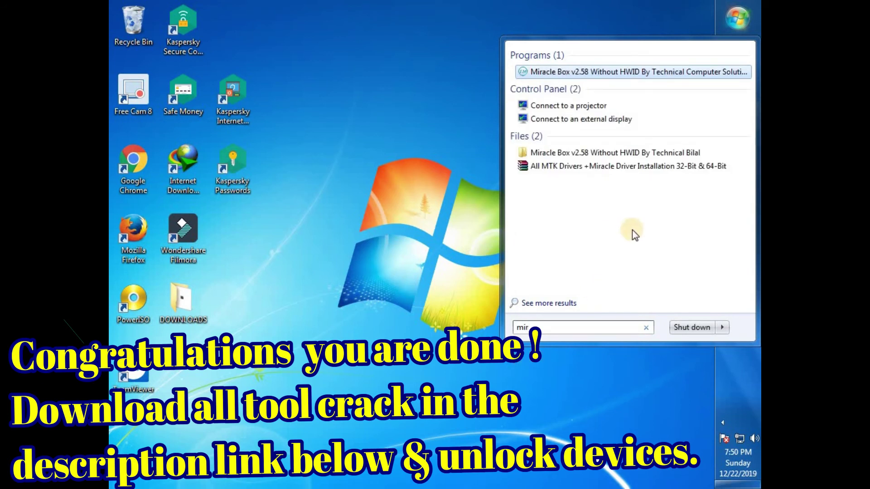
left_click(580, 72)
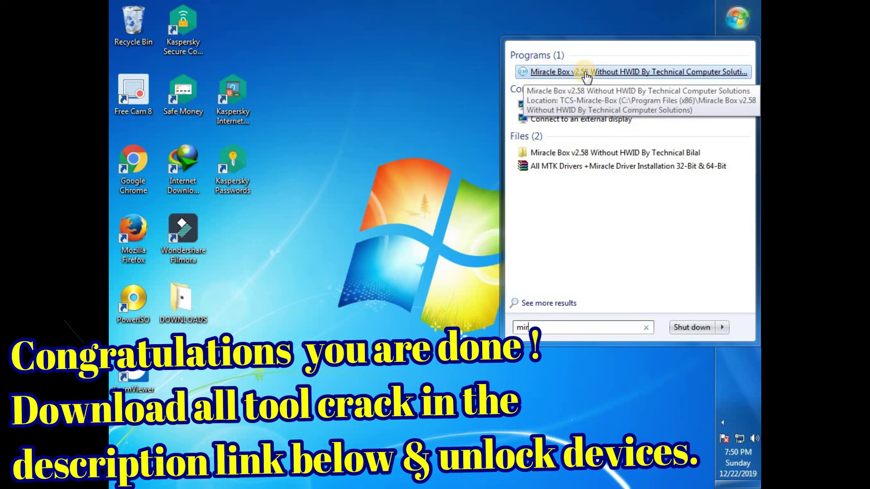
right_click(585, 74)
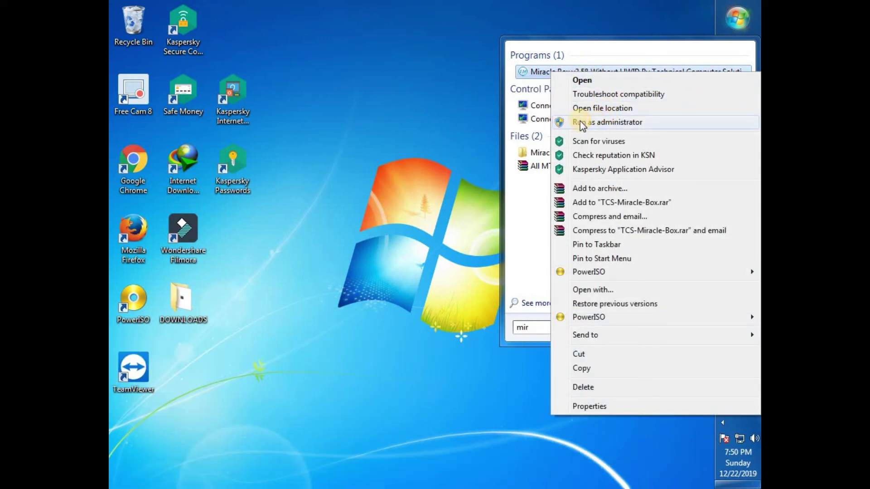
left_click(596, 123)
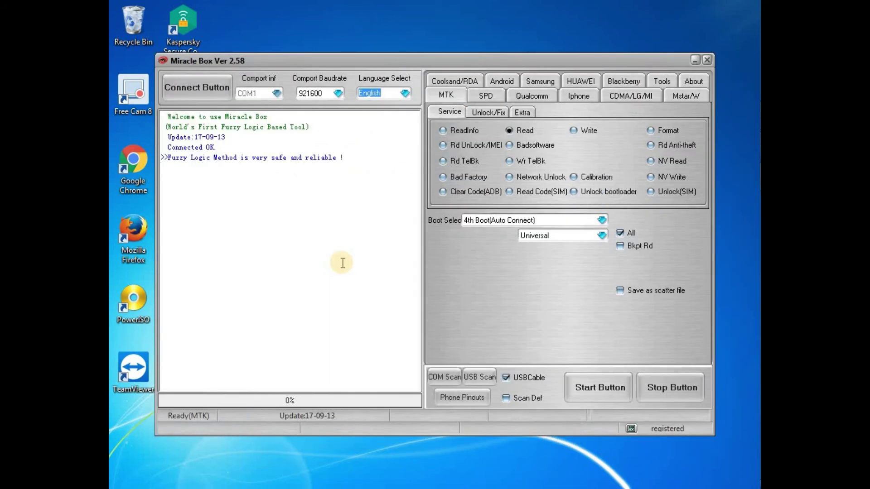
Run the MTK ReadInfo service on the USB-connected phone, dismiss the driver notification and review the log from its beginning
left_click(343, 262)
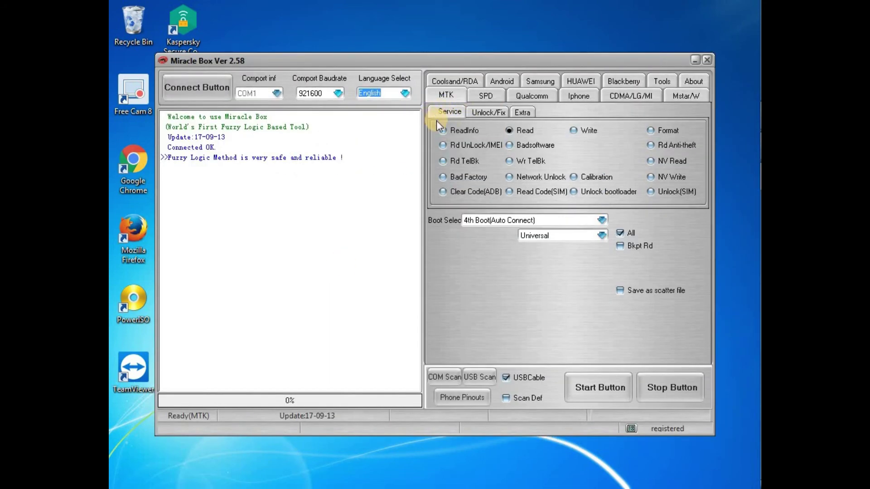
left_click(447, 132)
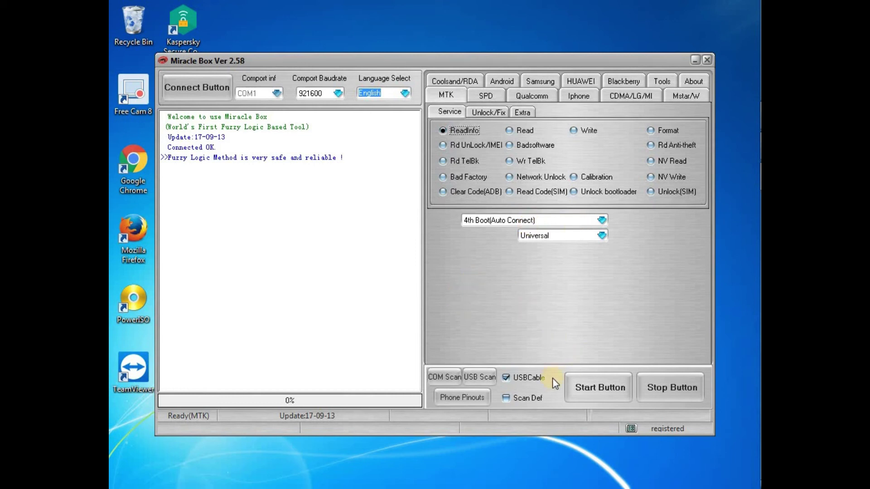
left_click(597, 374)
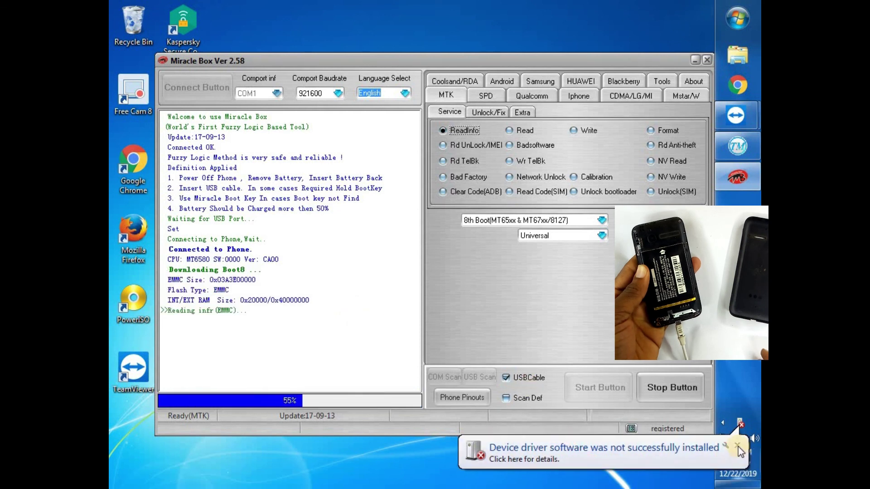
left_click(507, 442)
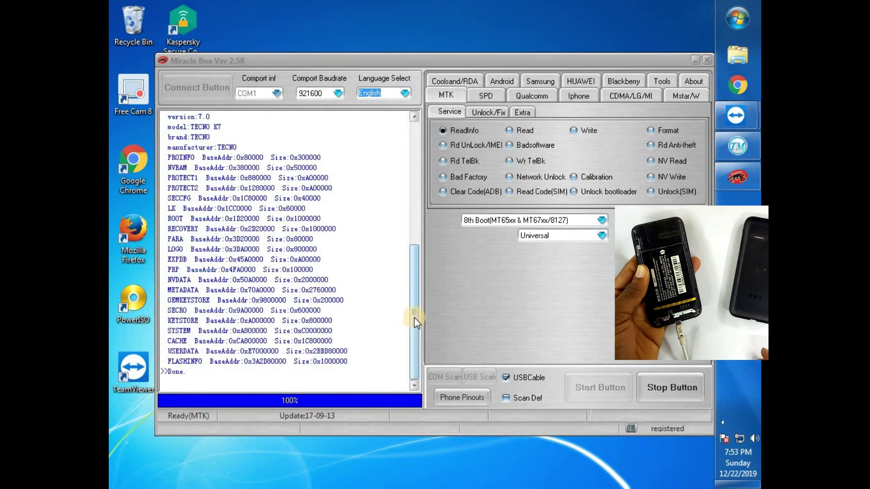
left_click_drag(414, 317, 445, 174)
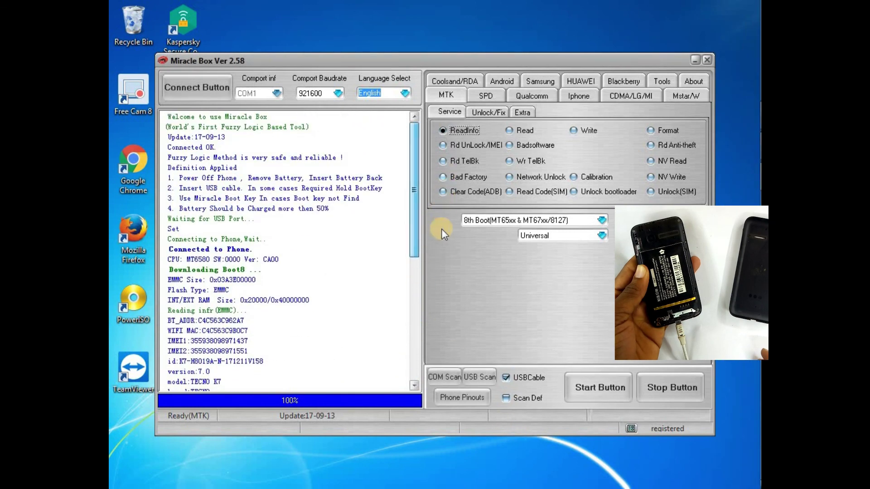